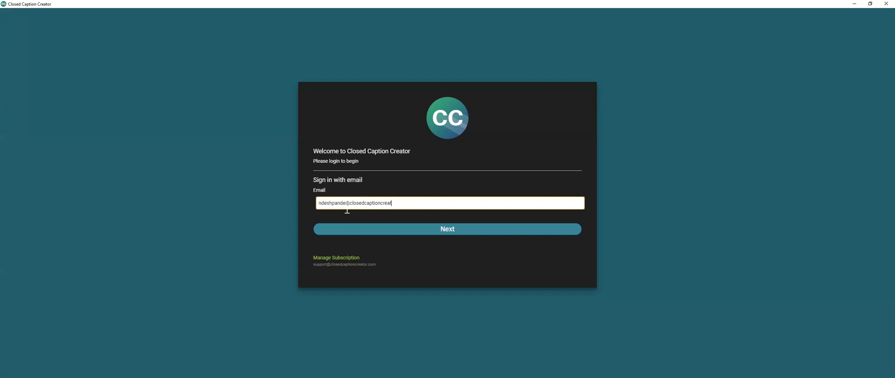
# Sign in with the account e-mail address and password
pyautogui.press('Return')
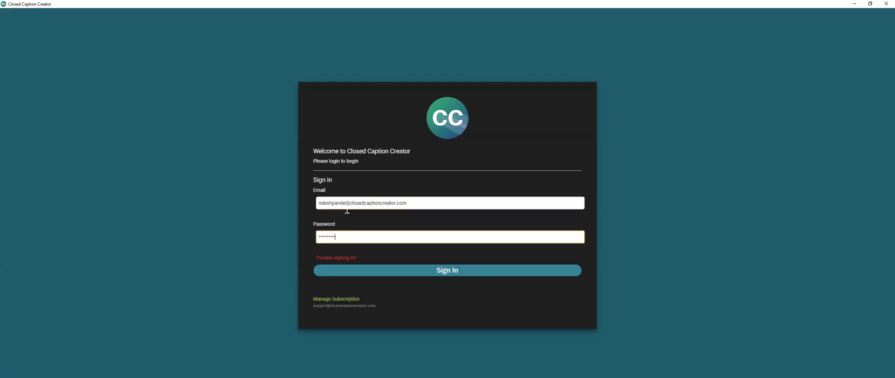
pyautogui.press('Return')
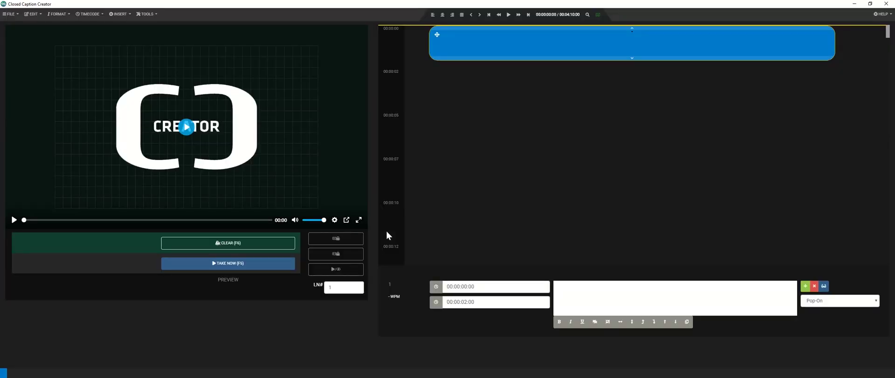
# Start a new project named "Friends - Pivot" with a framerate of 24
pyautogui.click(10, 14)
pyautogui.click(19, 30)
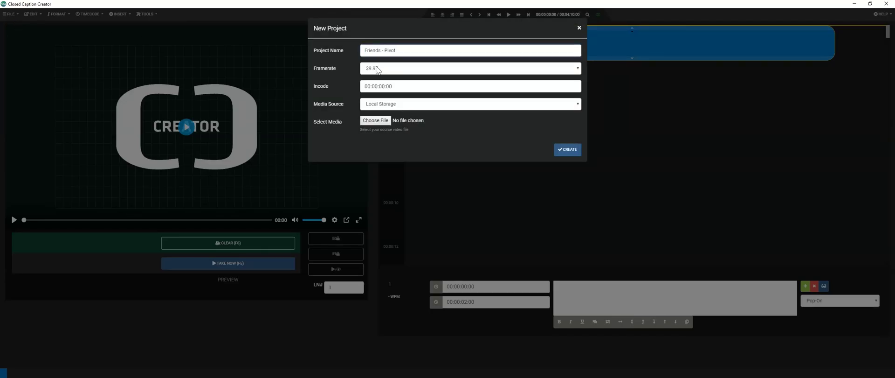
pyautogui.click(379, 69)
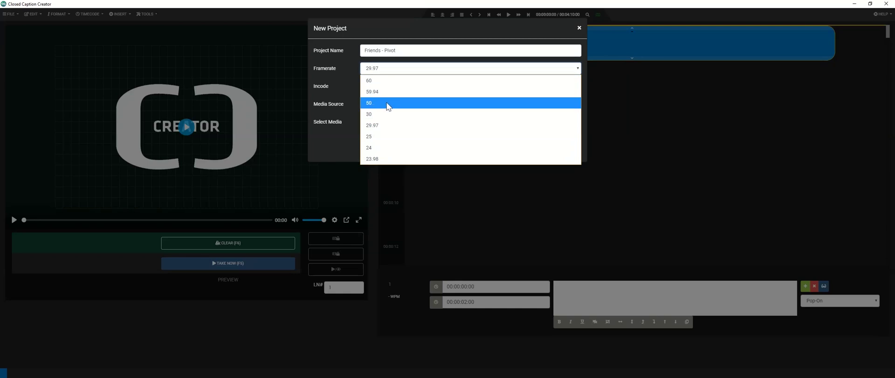
pyautogui.click(387, 147)
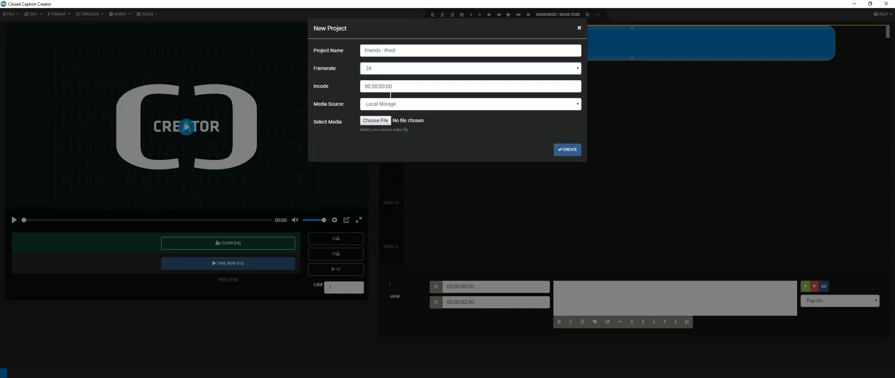
pyautogui.click(385, 107)
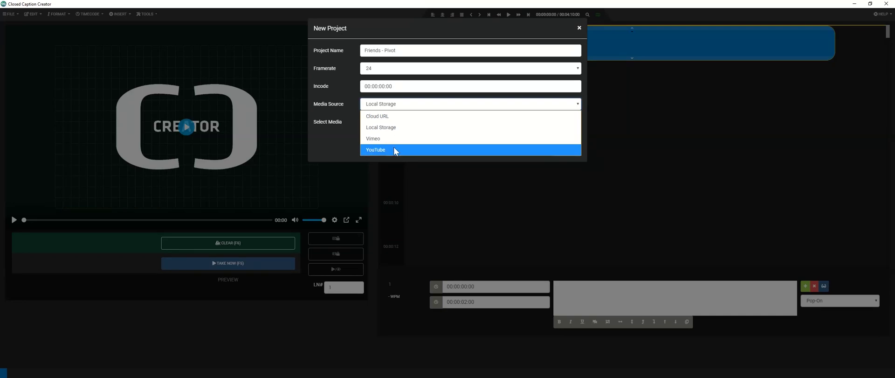
pyautogui.click(393, 147)
pyautogui.click(393, 123)
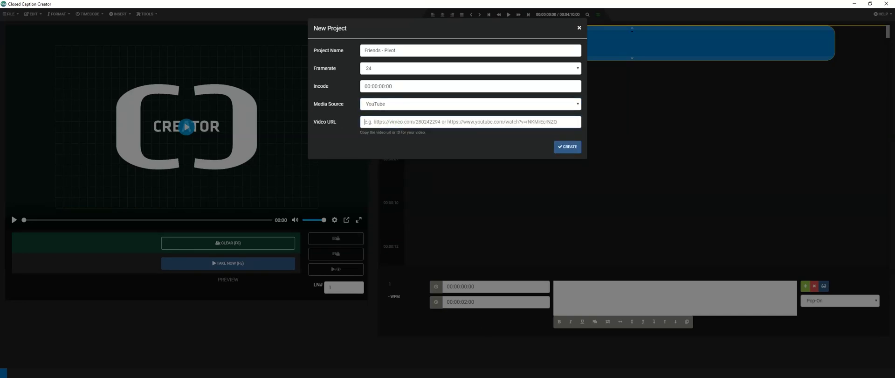
pyautogui.hotkey('alt', 'Tab')
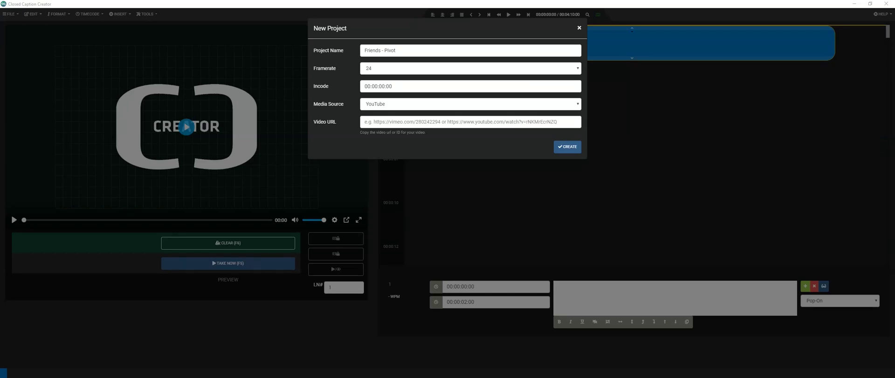
pyautogui.click(373, 131)
pyautogui.write('https://www.youtube.com/watch?v=R2u0sN9stbA')
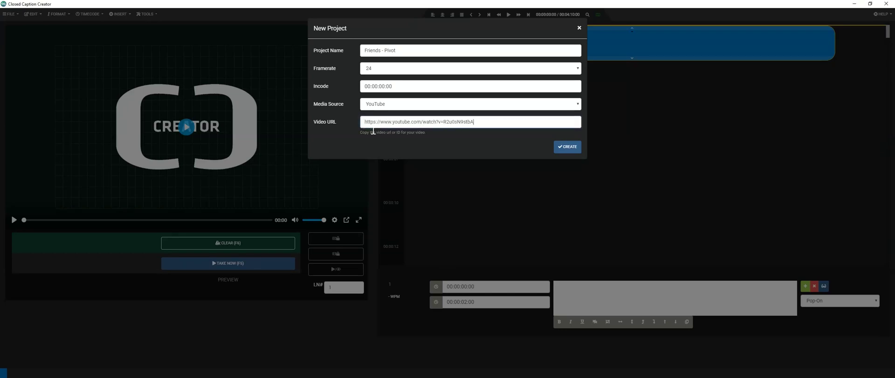
pyautogui.click(572, 153)
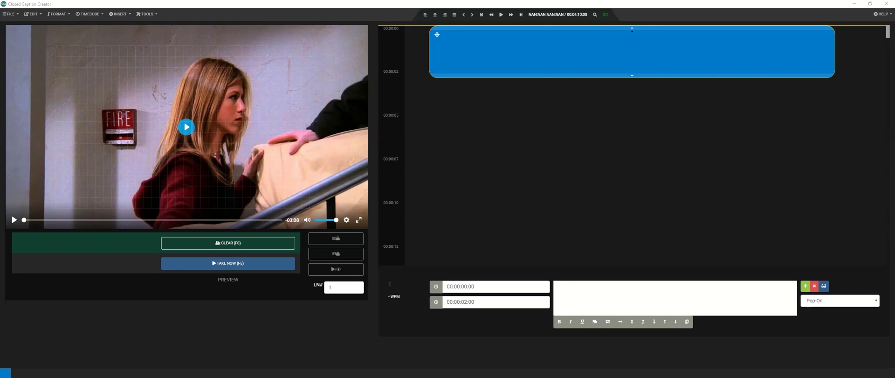
# Customize the shortcuts: Play/Pause Video to NumpadEnter, Reverse 3 second to NumpadSubtract, and Forward 3 second to NumpadAdd
pyautogui.click(38, 17)
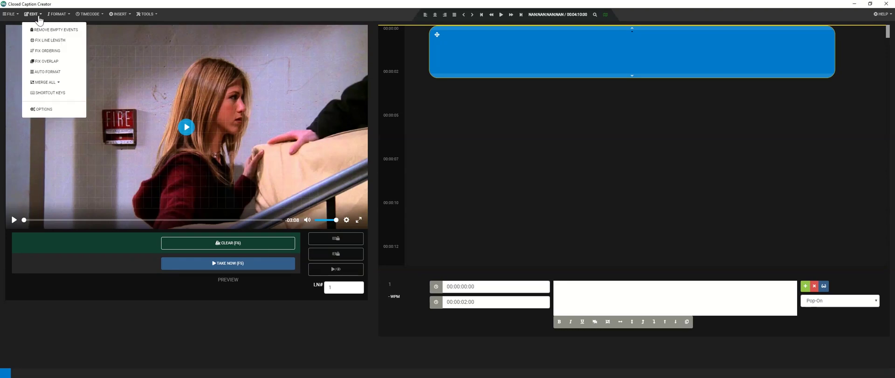
pyautogui.click(51, 93)
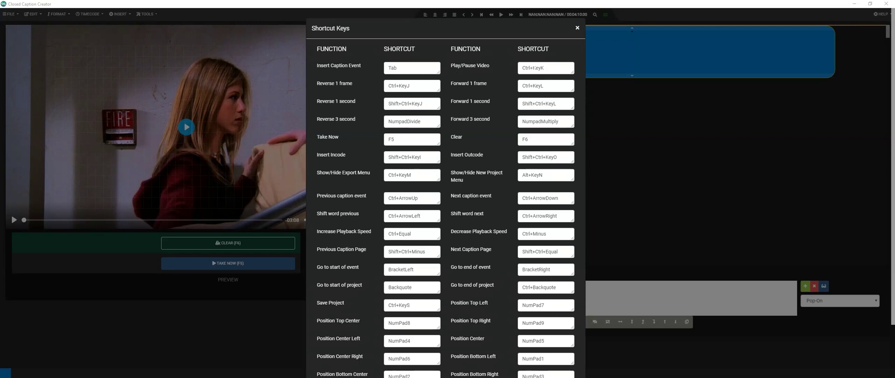
pyautogui.click(554, 69)
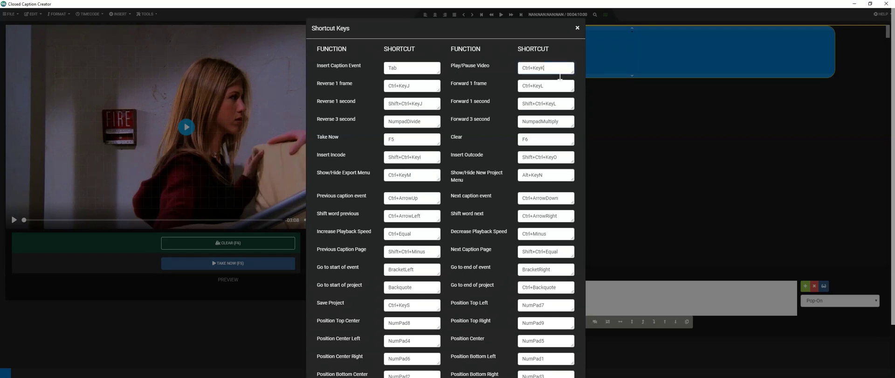
pyautogui.press('KP_Enter')
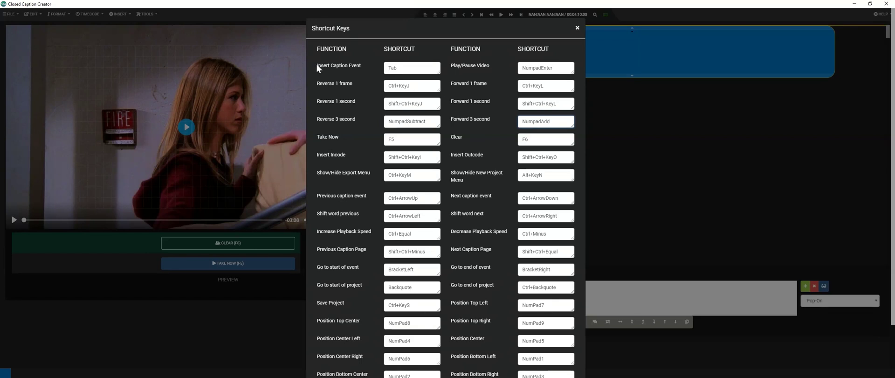
pyautogui.moveTo(317, 66); pyautogui.dragTo(361, 68)
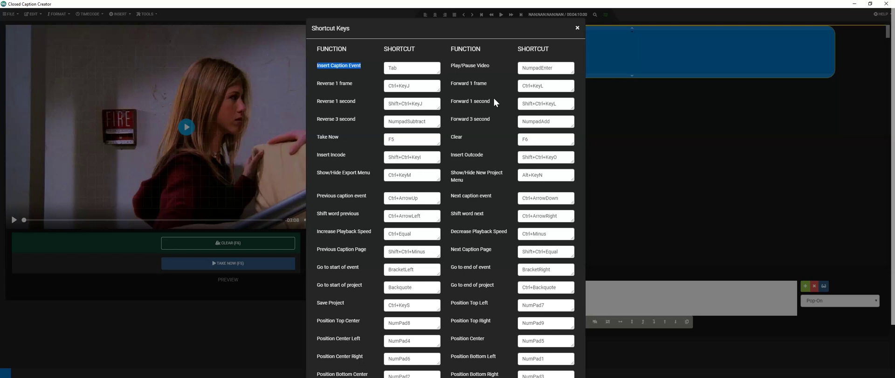
pyautogui.click(726, 172)
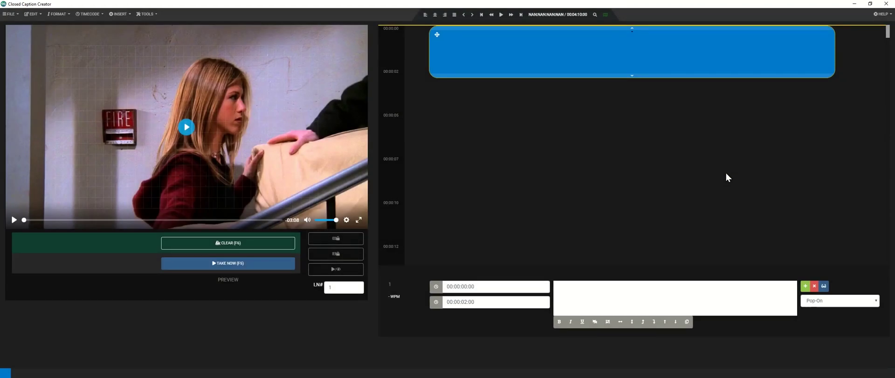
# Play and replay the opening seconds of the video to hear the first spoken line for the first caption
pyautogui.click(564, 283)
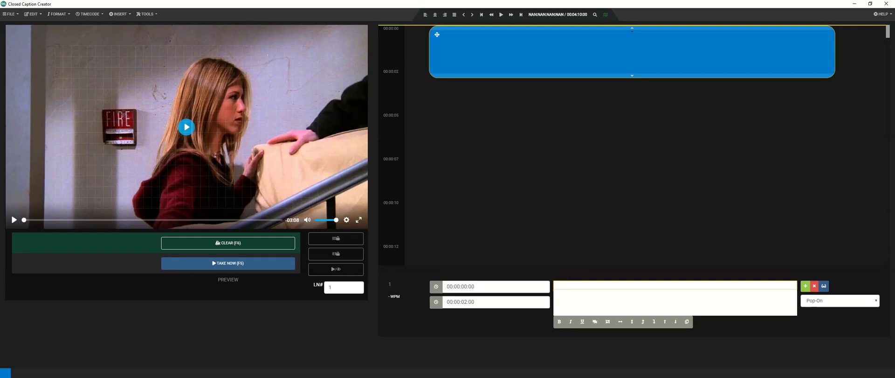
pyautogui.press('Tab')
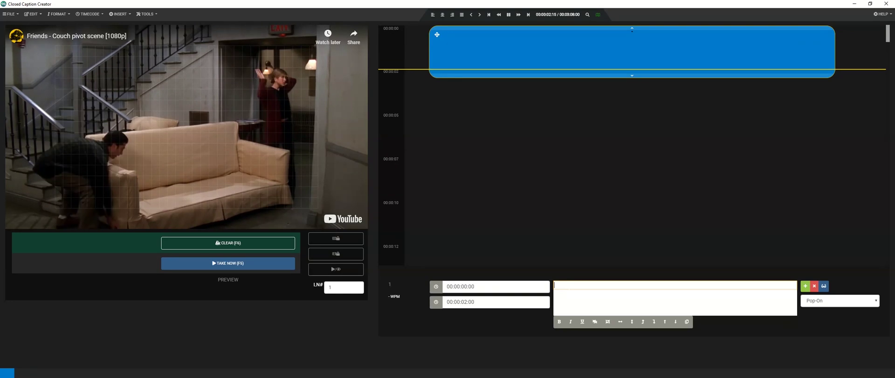
pyautogui.press('Tab')
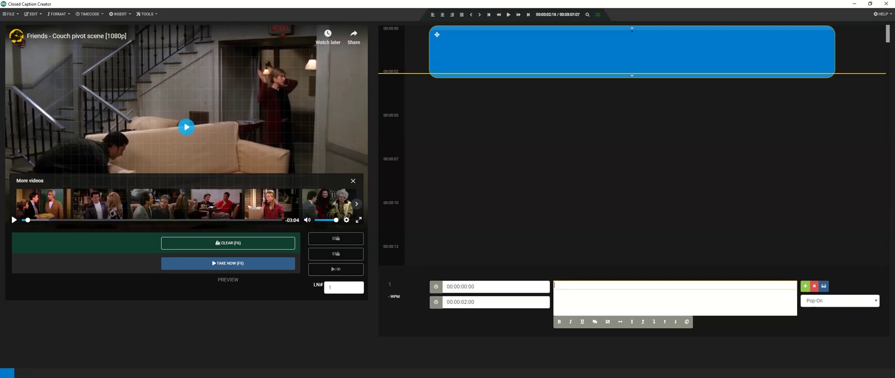
pyautogui.hotkey('ctrl', 'space')
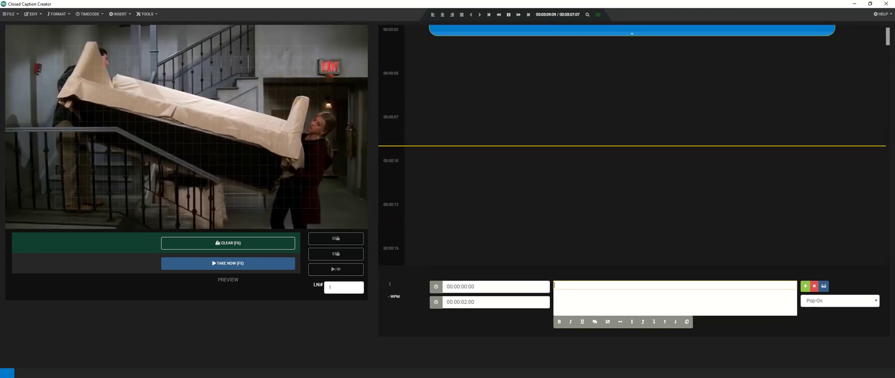
pyautogui.hotkey('ctrl', 'Left')
pyautogui.hotkey('ctrl', 'Left')
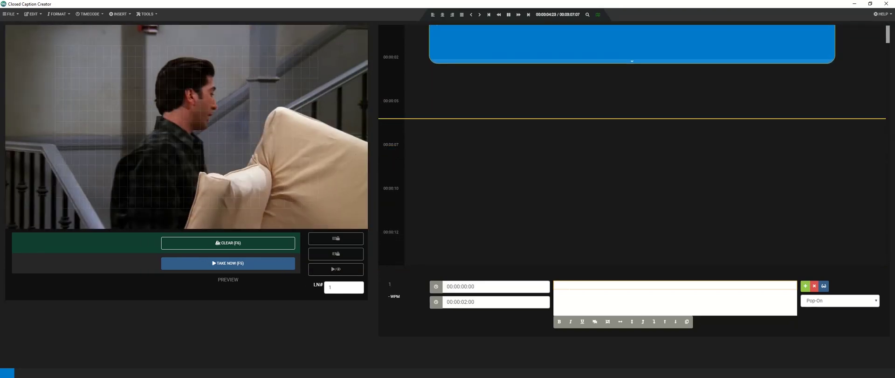
pyautogui.hotkey('ctrl', 'space')
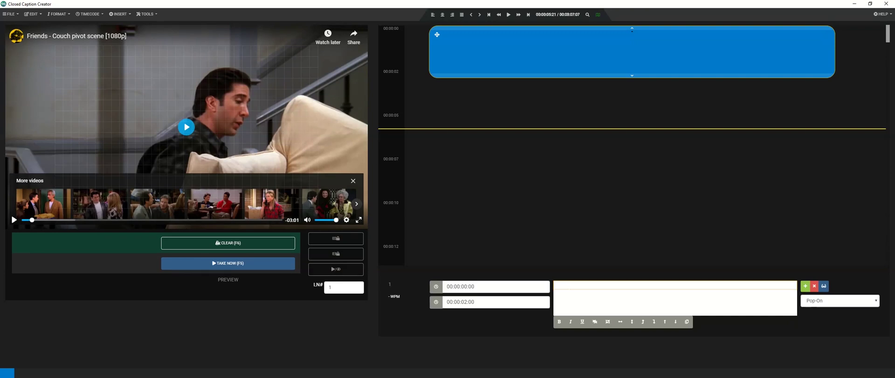
pyautogui.hotkey('ctrl', 'Left')
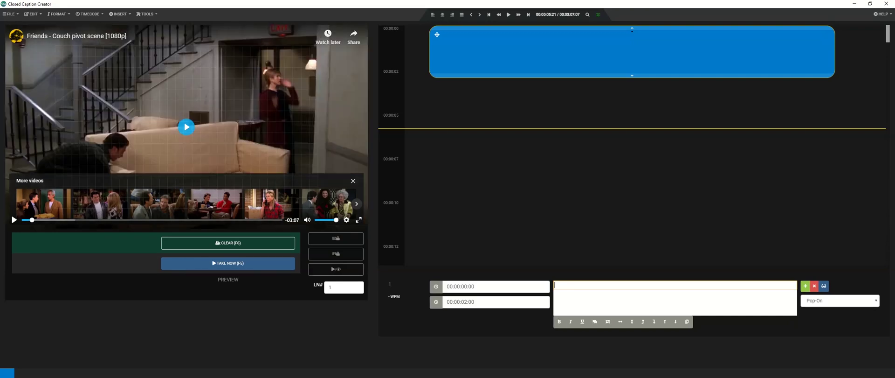
pyautogui.hotkey('ctrl', 'space')
pyautogui.hotkey('ctrl', 'Left')
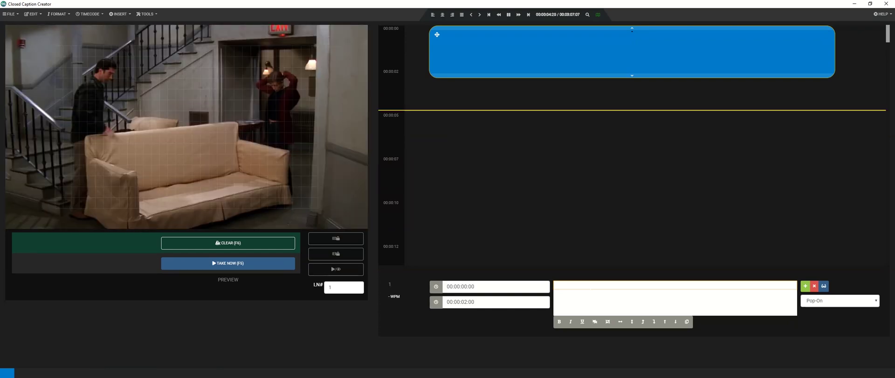
pyautogui.hotkey('ctrl', 'Left')
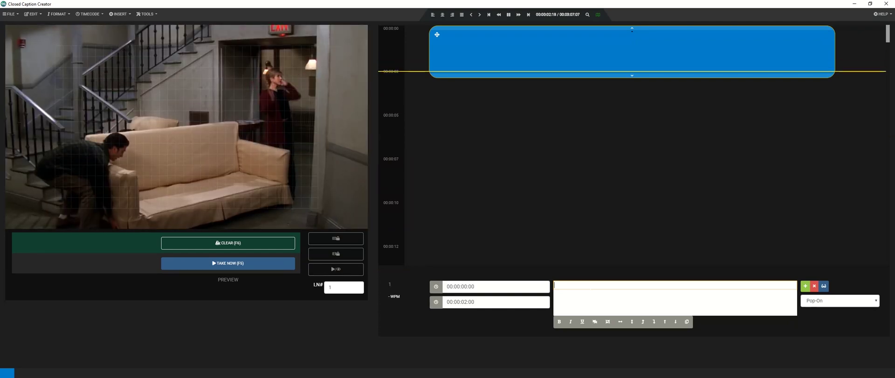
pyautogui.hotkey('ctrl', 'space')
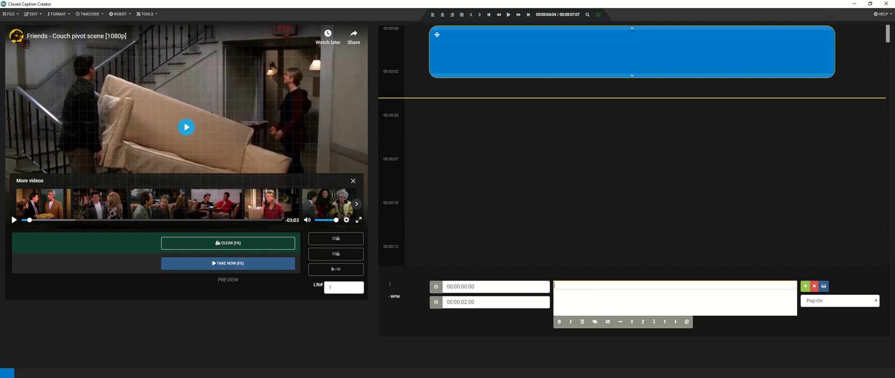
# Caption the first event "Ross didn't you say that there was an elevator in here?" and resume playback
pyautogui.write('Ross ')
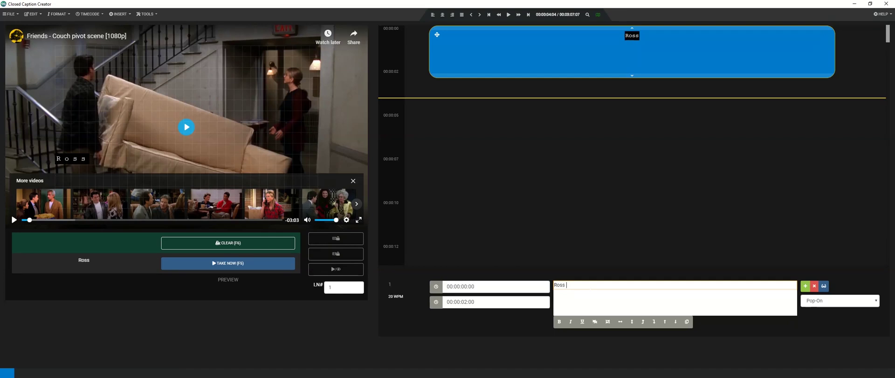
pyautogui.write("didn't you say that there was an elevator in here?")
pyautogui.hotkey('ctrl', 'space')
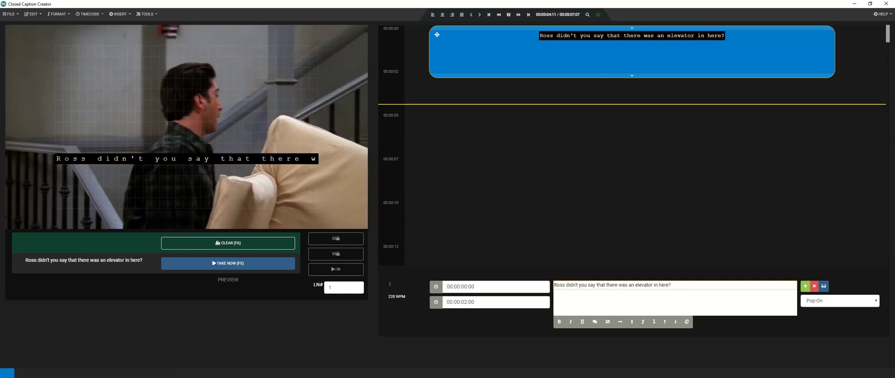
# Insert a second caption event reading "Ah, yes, I did but there isn't" and add a line break within the text
pyautogui.hotkey('ctrl', 'Return')
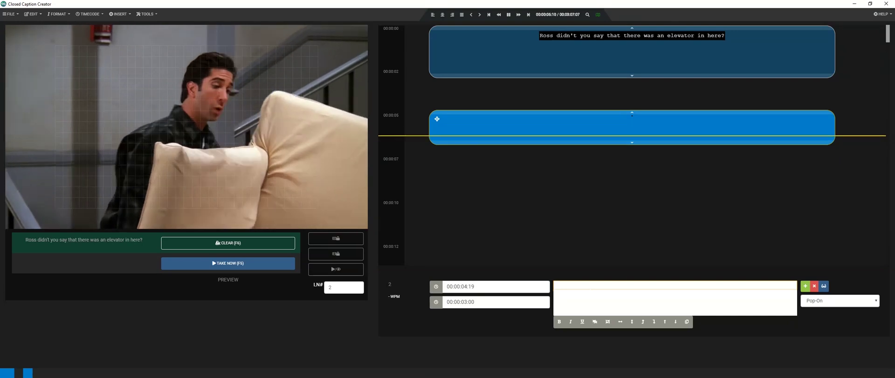
pyautogui.hotkey('ctrl', 'space')
pyautogui.write('Ah, yes')
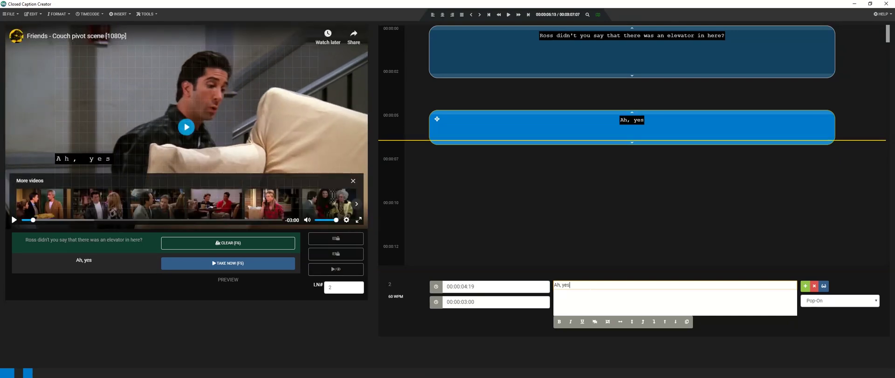
pyautogui.write(', I d')
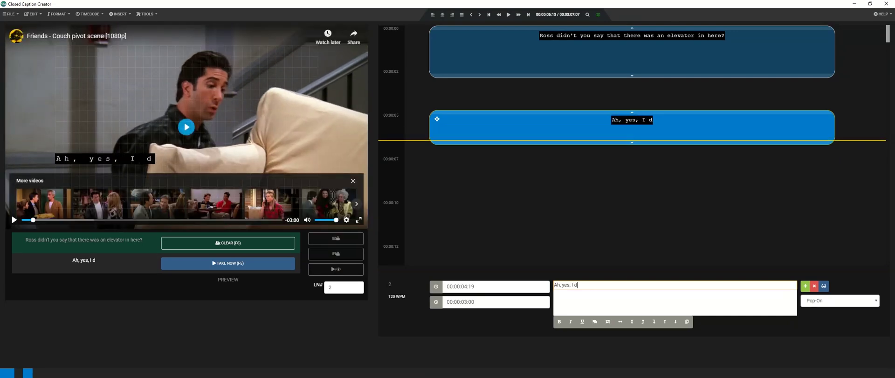
pyautogui.write('id but ther')
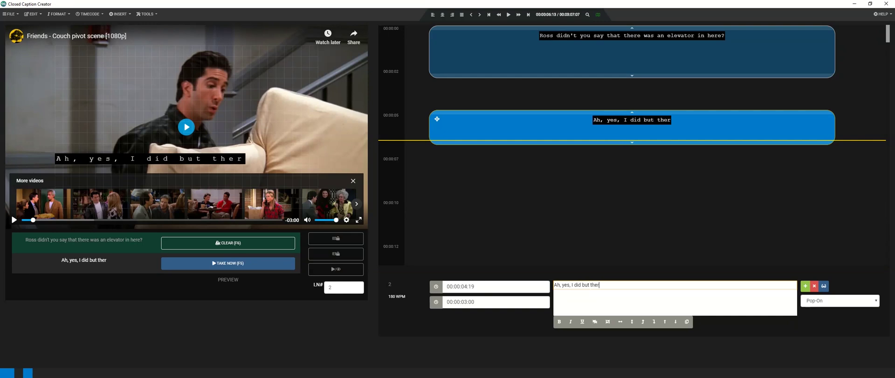
pyautogui.write("e isn't")
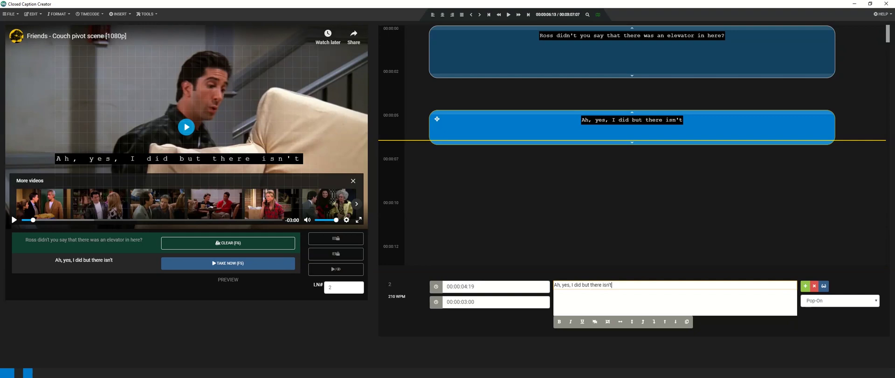
pyautogui.click(581, 284)
pyautogui.press('Return')
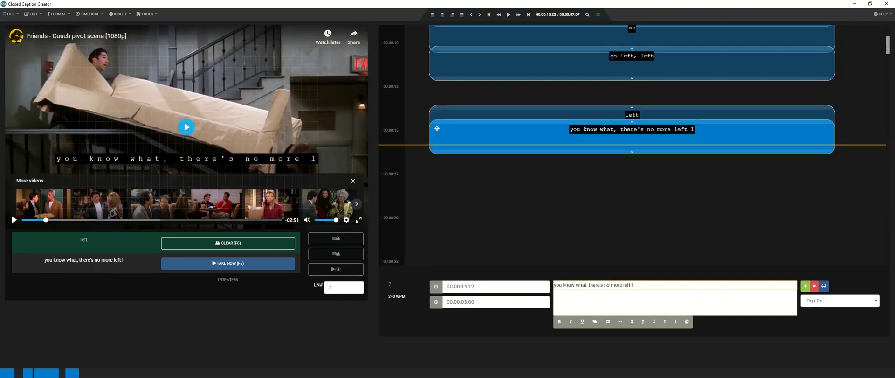
# Complete the seventh caption's text as "you know what, there's no more left left"
pyautogui.write('ft left')
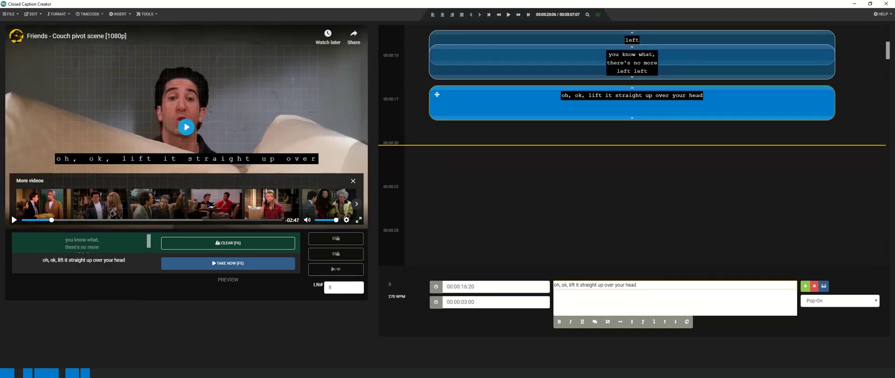
# Add the speaker label "Ross:" on its own line in the eighth caption and rebreak the dialogue as "oh, ok, lift it" / "straight up over your head"
pyautogui.write('oss: oh, ok, lift it straight up over your head')
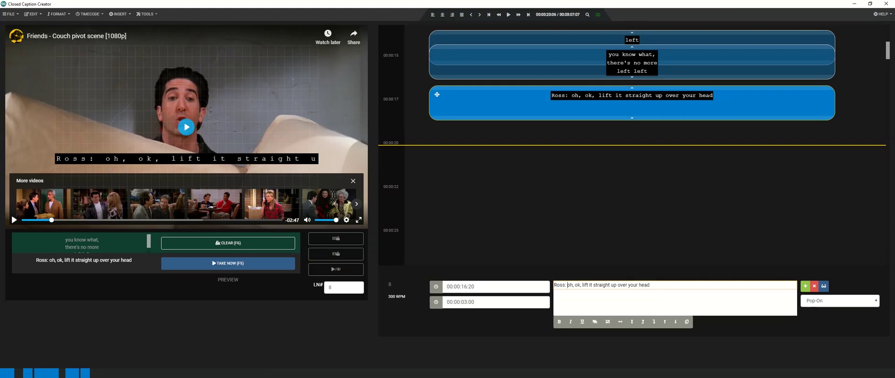
pyautogui.press('Return')
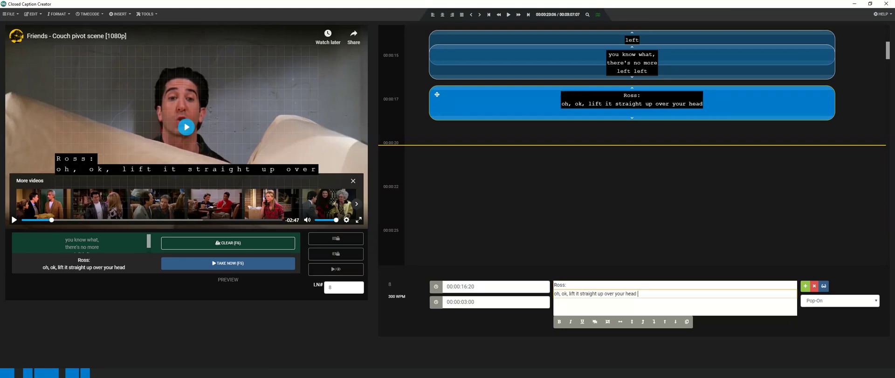
pyautogui.click(634, 323)
pyautogui.click(635, 325)
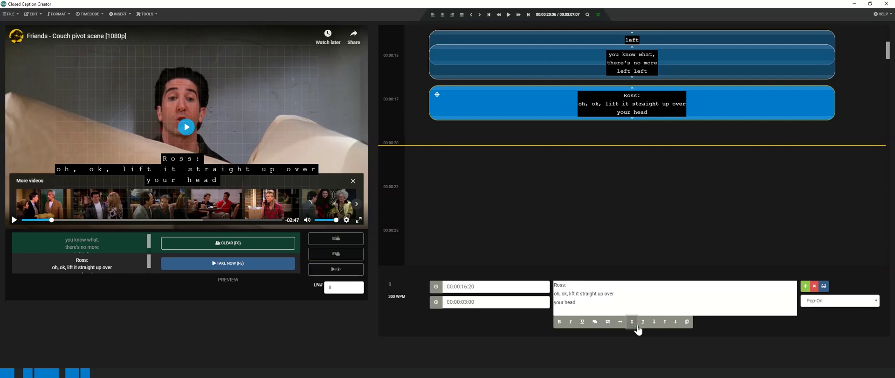
pyautogui.click(635, 325)
pyautogui.click(635, 325)
pyautogui.click(637, 327)
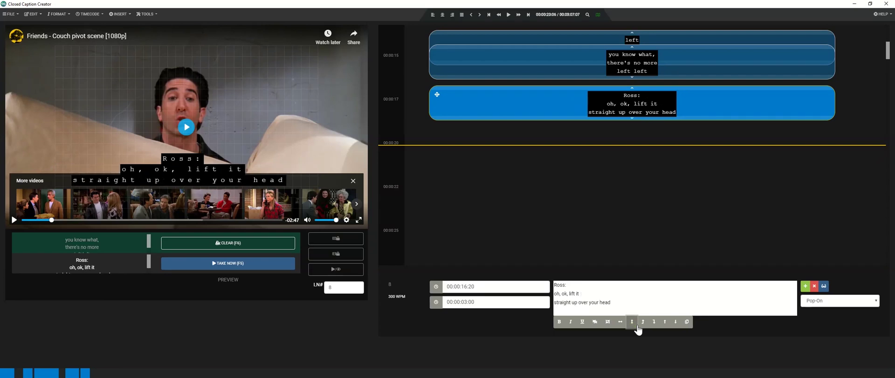
# Italicize the speaker label "Ross:" in the eighth caption
pyautogui.click(578, 282)
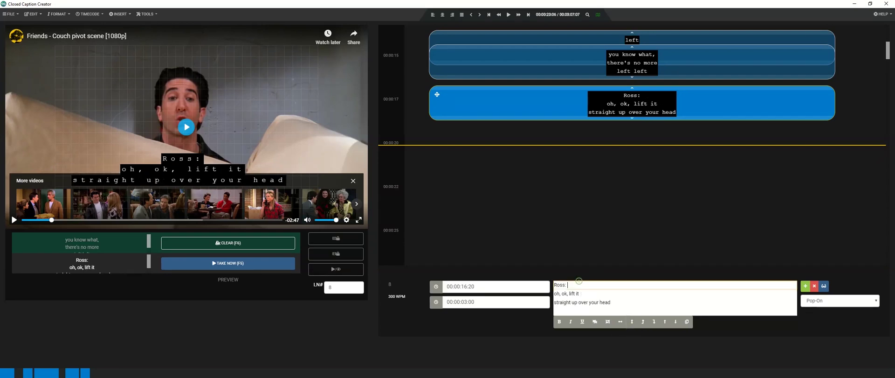
pyautogui.doubleClick(579, 282)
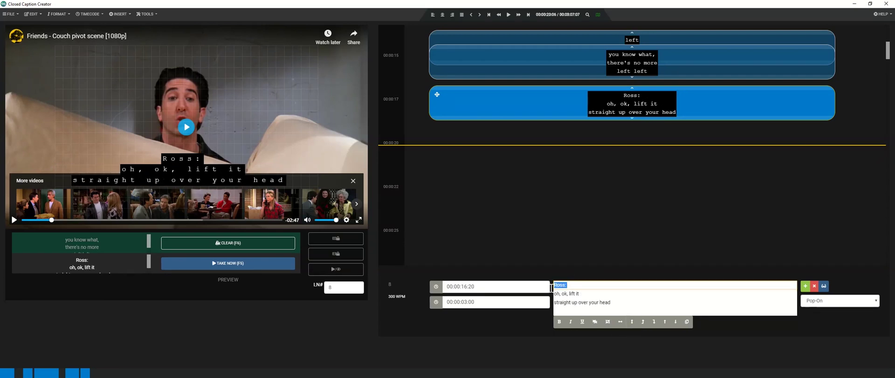
pyautogui.click(572, 321)
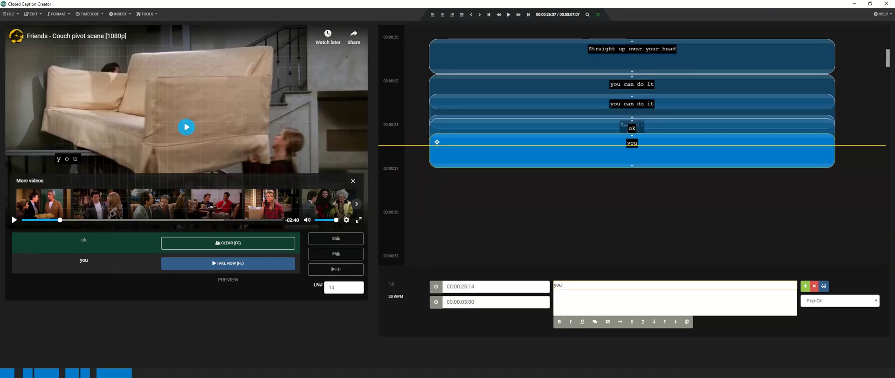
# Complete the fourteenth caption as "you got it?" with "Yea" on a second line, and place "Yea" separately over the video's lower right area
pyautogui.write('got it?')
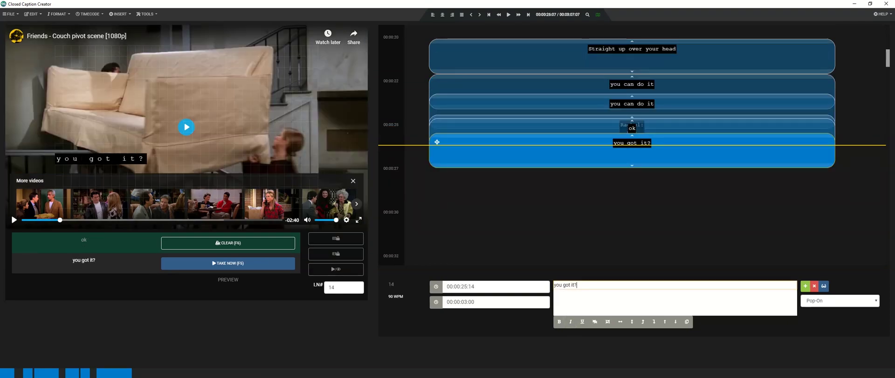
pyautogui.press('Return')
pyautogui.write('Ye')
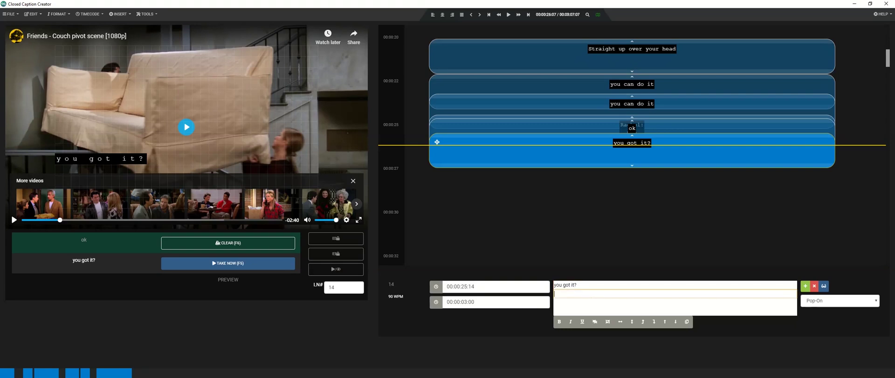
pyautogui.write('a')
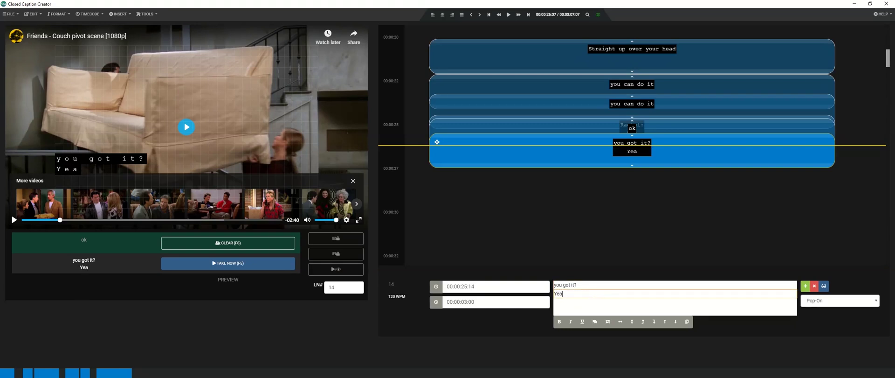
pyautogui.moveTo(59, 158); pyautogui.dragTo(264, 195)
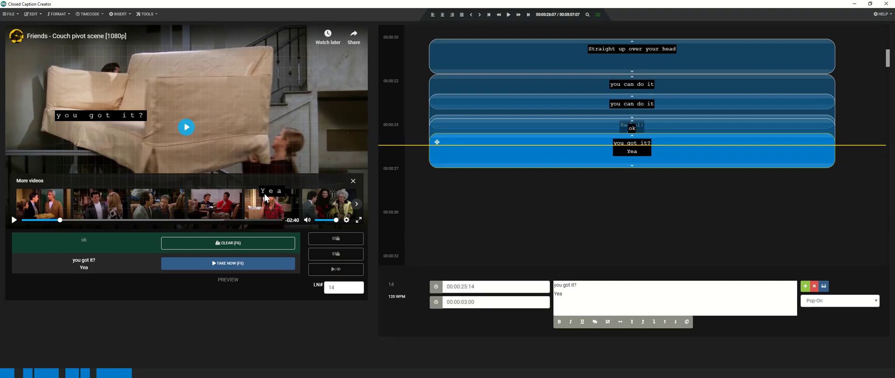
# Resume playback and insert the fifteenth caption event with the text "Good good good"
pyautogui.click(610, 295)
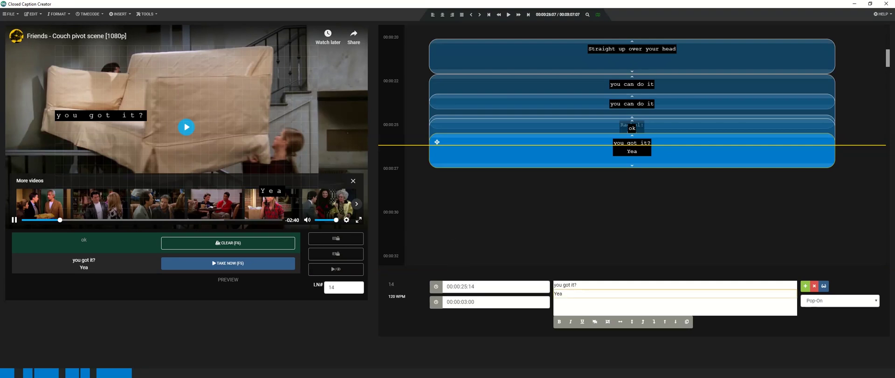
pyautogui.hotkey('ctrl', 'Return')
pyautogui.press('Tab')
pyautogui.write('go')
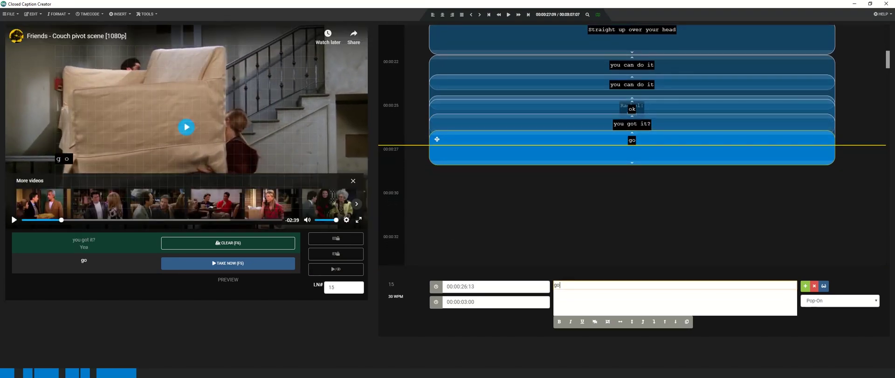
pyautogui.write('od good good')
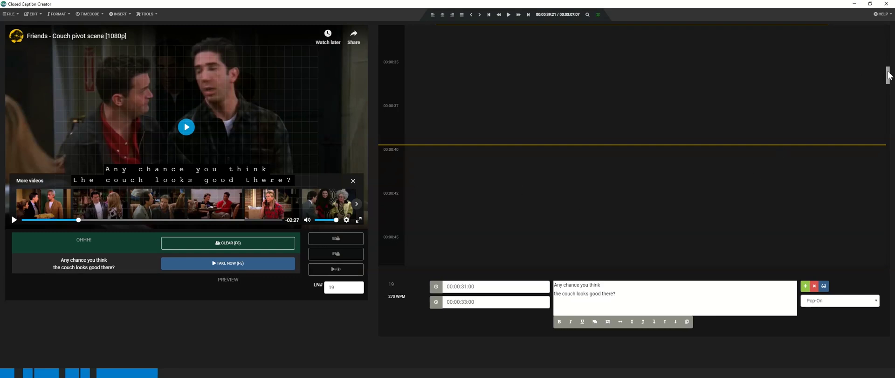
# Select the first caption event, rewind the video to its beginning and start playback for live timing
pyautogui.moveTo(888, 75); pyautogui.dragTo(888, 33)
pyautogui.click(499, 68)
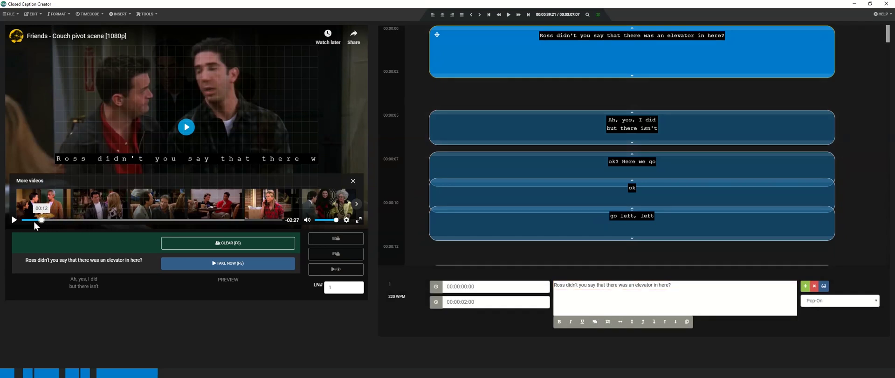
pyautogui.moveTo(35, 222); pyautogui.dragTo(15, 224)
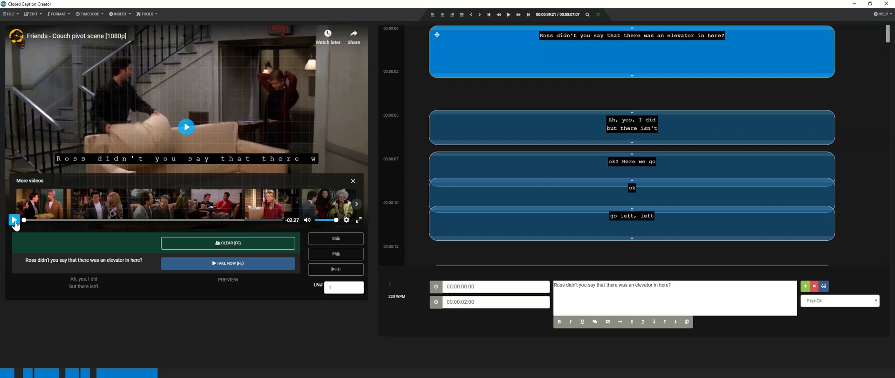
pyautogui.click(14, 220)
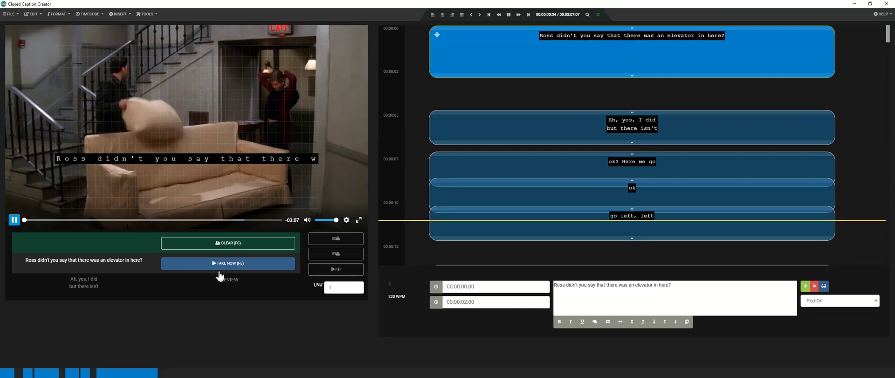
# Time caption events 1 to 19 live by taking each one as its line is spoken in the video
pyautogui.click(221, 268)
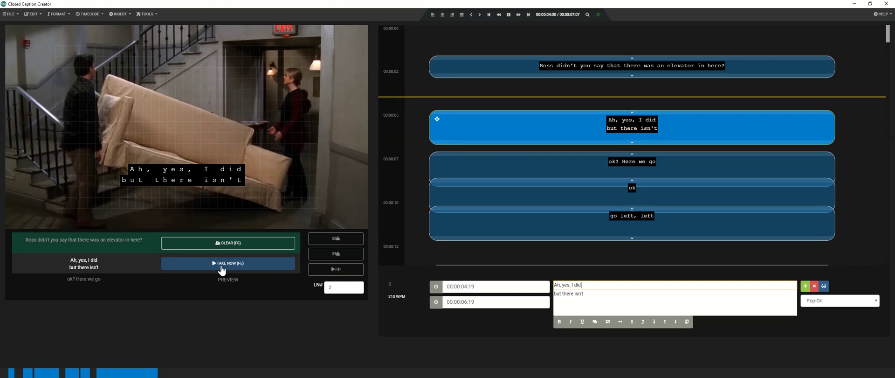
pyautogui.click(222, 268)
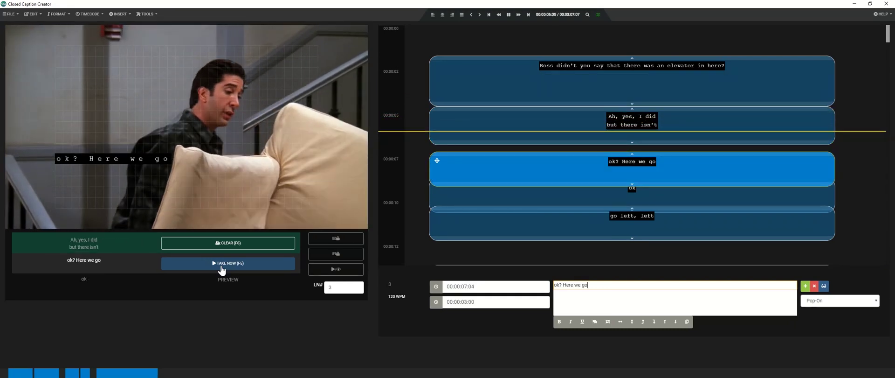
pyautogui.click(222, 264)
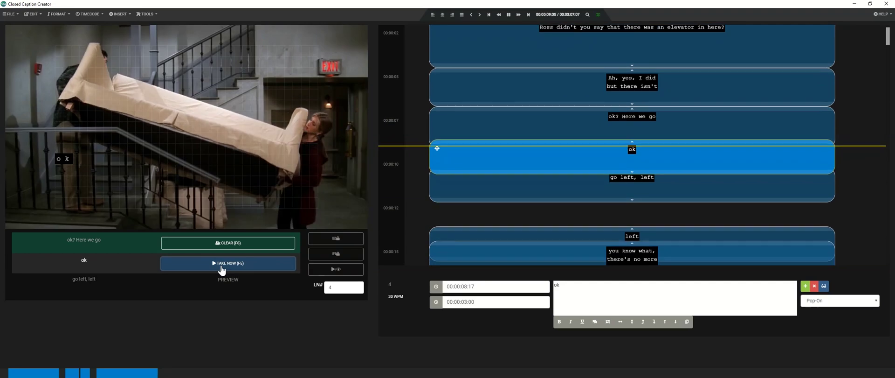
pyautogui.click(222, 263)
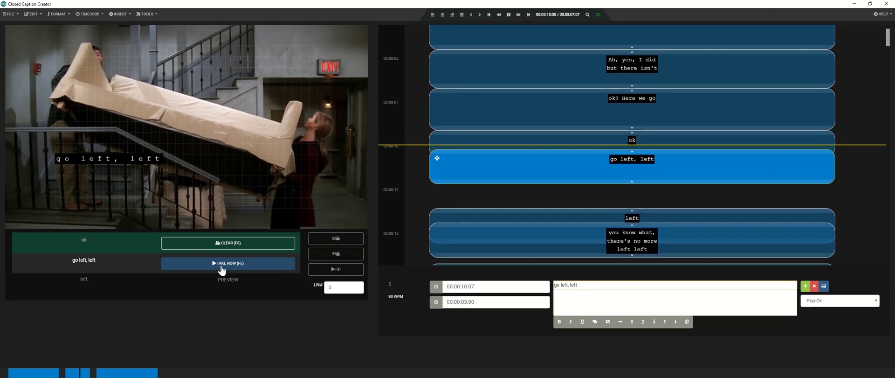
pyautogui.click(222, 269)
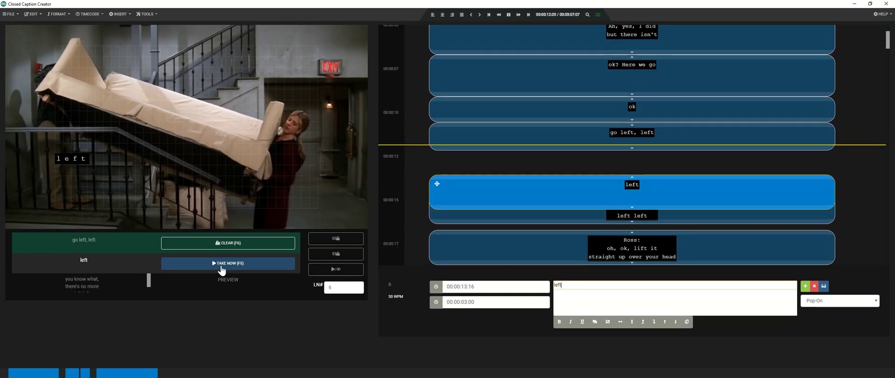
pyautogui.click(222, 264)
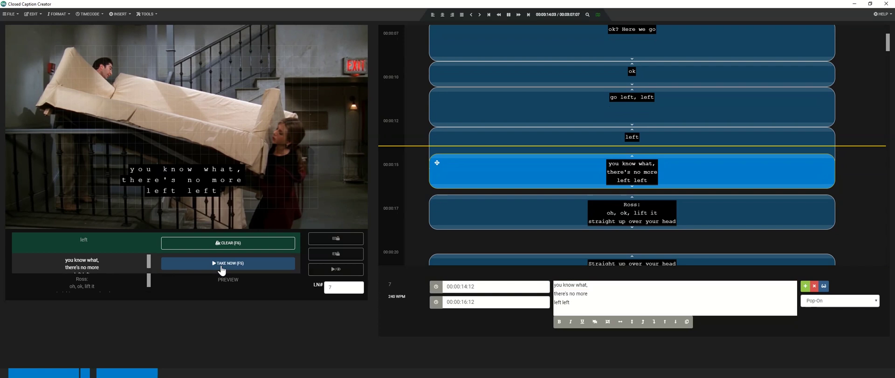
pyautogui.click(221, 264)
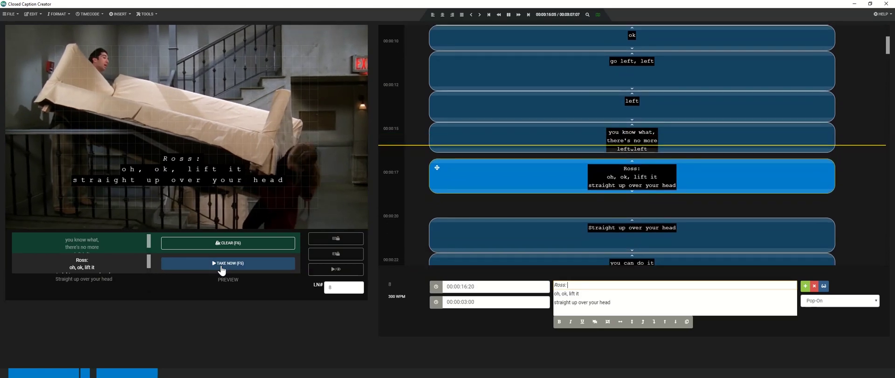
pyautogui.click(222, 269)
pyautogui.click(222, 270)
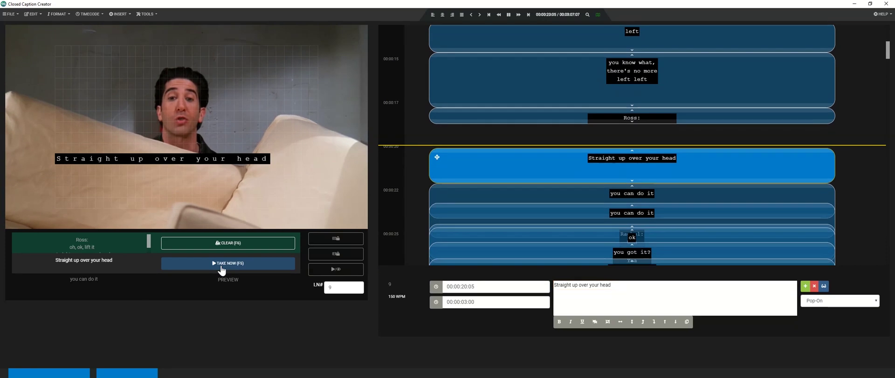
pyautogui.click(222, 269)
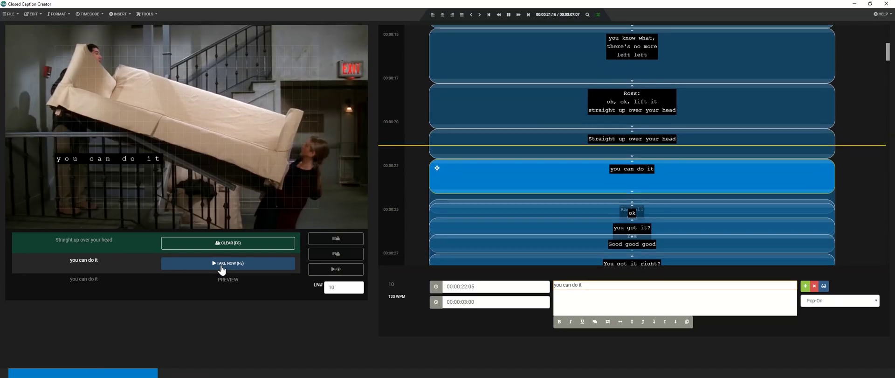
pyautogui.click(222, 270)
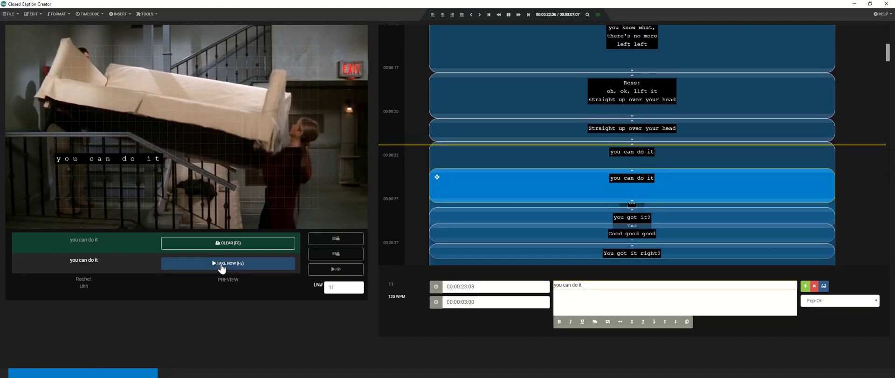
pyautogui.click(222, 263)
pyautogui.click(222, 263)
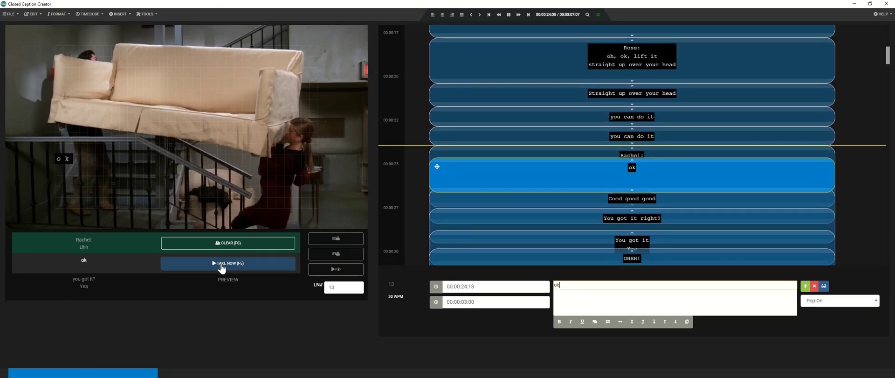
pyautogui.click(222, 264)
pyautogui.click(222, 264)
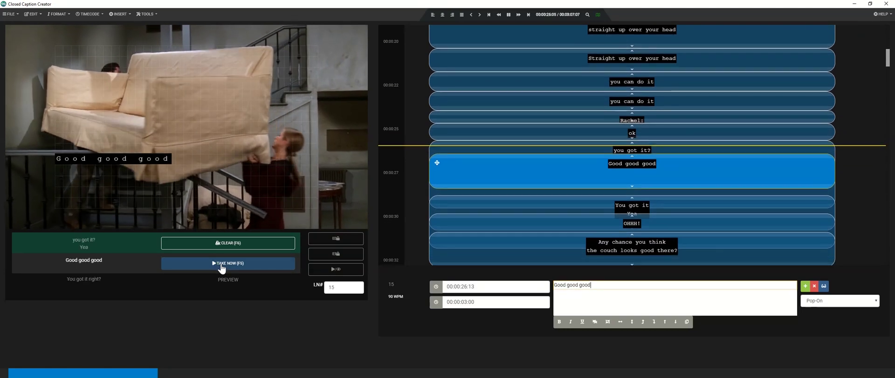
pyautogui.click(222, 264)
pyautogui.click(222, 264)
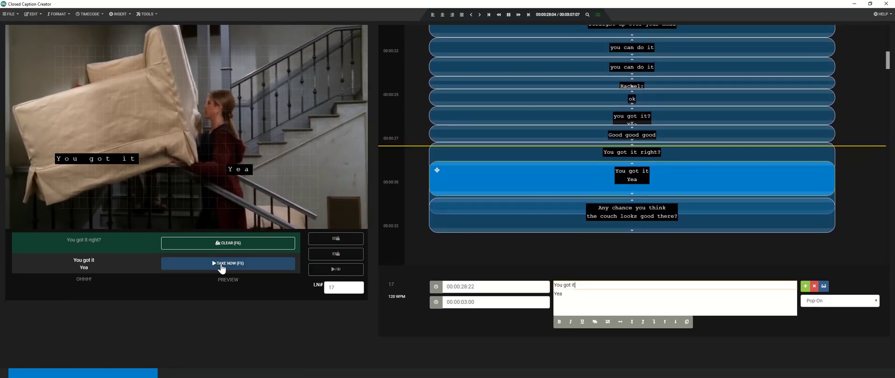
pyautogui.click(222, 264)
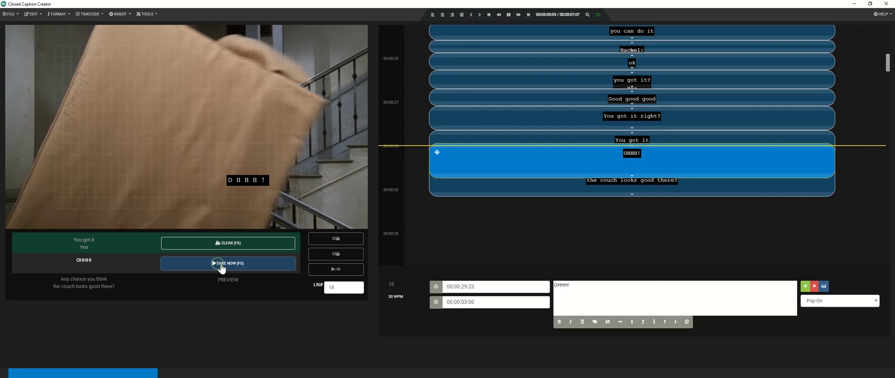
pyautogui.click(222, 264)
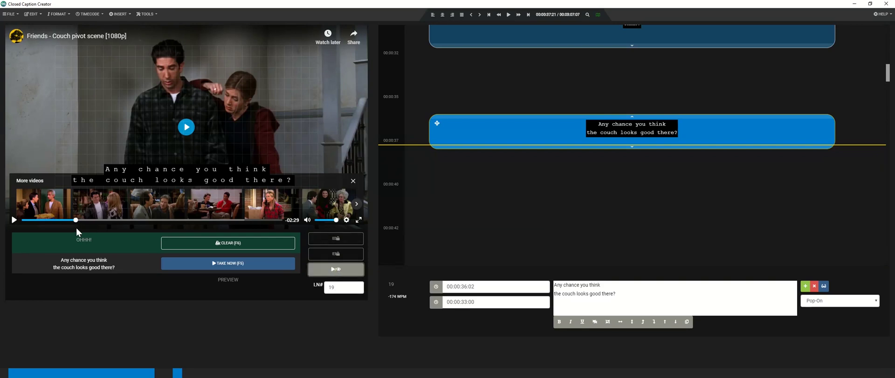
# Replay the video from the beginning and lock the caption selection to playback to review the new timings
pyautogui.moveTo(76, 222); pyautogui.dragTo(19, 223)
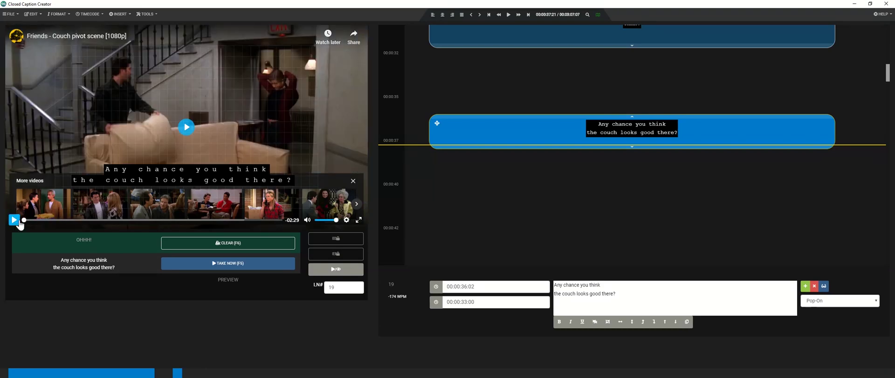
pyautogui.click(19, 223)
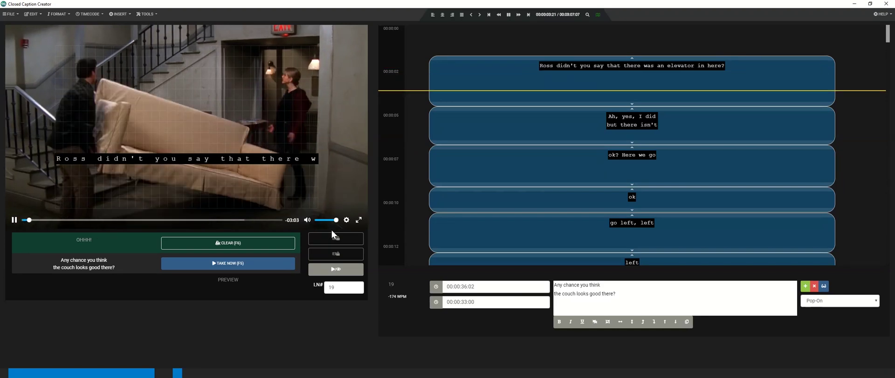
pyautogui.click(342, 240)
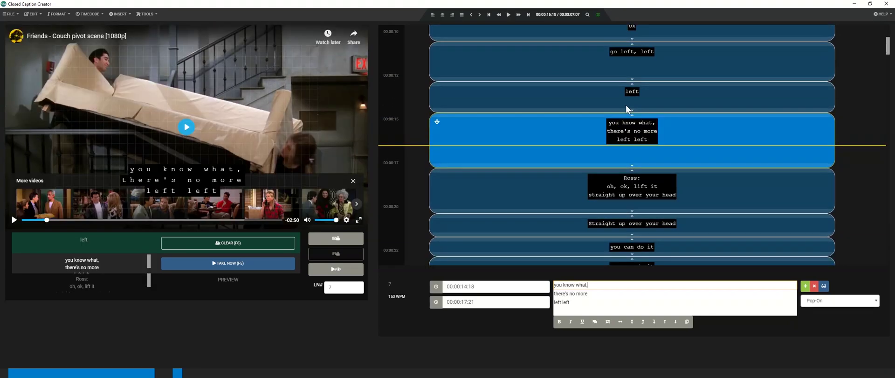
# Set the start of the seventh caption event, "you know what, there's no more left left", to 00:00:14:12 and resume playback
pyautogui.moveTo(632, 111); pyautogui.dragTo(638, 111)
pyautogui.click(392, 110)
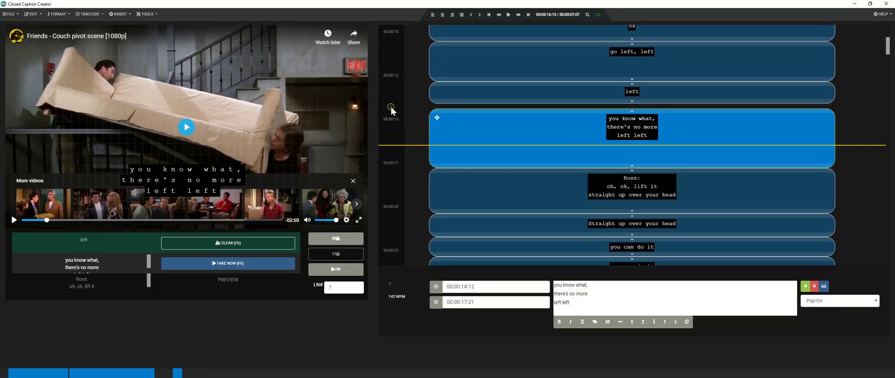
pyautogui.click(15, 220)
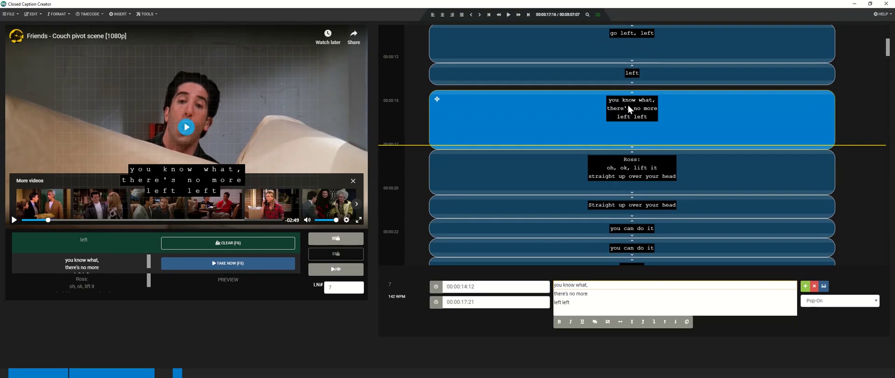
# Trim the end of the seventh caption event slightly, open a small gap before the "OHHH!" event, and play on
pyautogui.moveTo(632, 147); pyautogui.dragTo(632, 138)
pyautogui.click(14, 219)
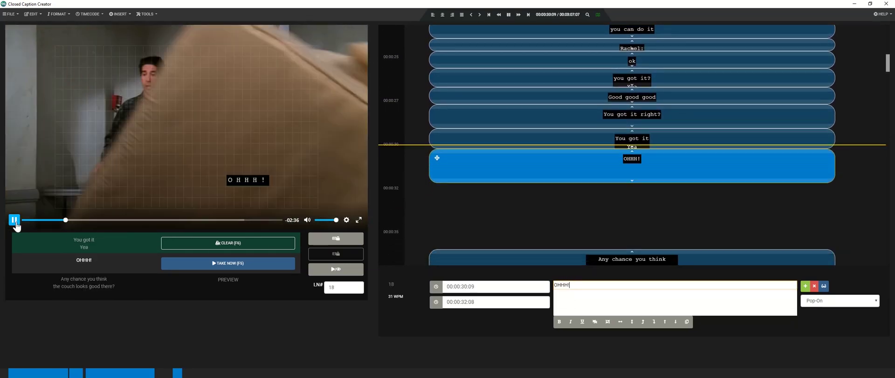
pyautogui.click(15, 220)
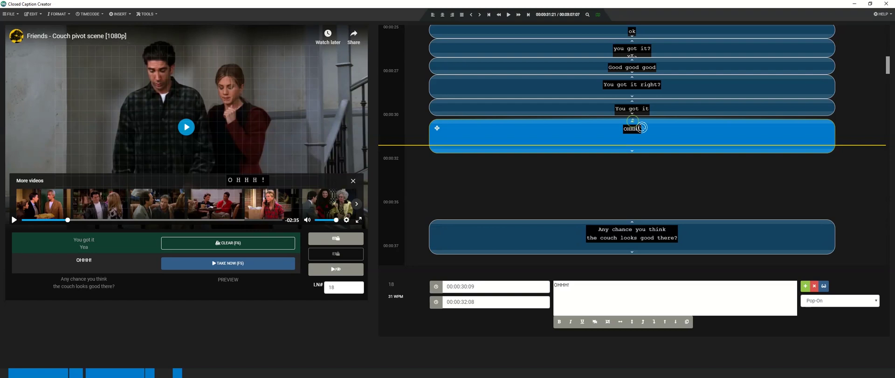
pyautogui.click(14, 221)
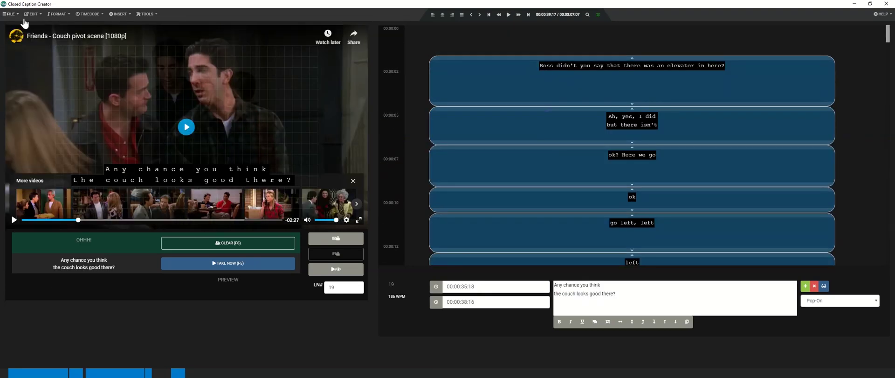
# Export the captions in SRT format as Friends.srt to the demo folder on the Desktop
pyautogui.click(20, 14)
pyautogui.moveTo(24, 74)
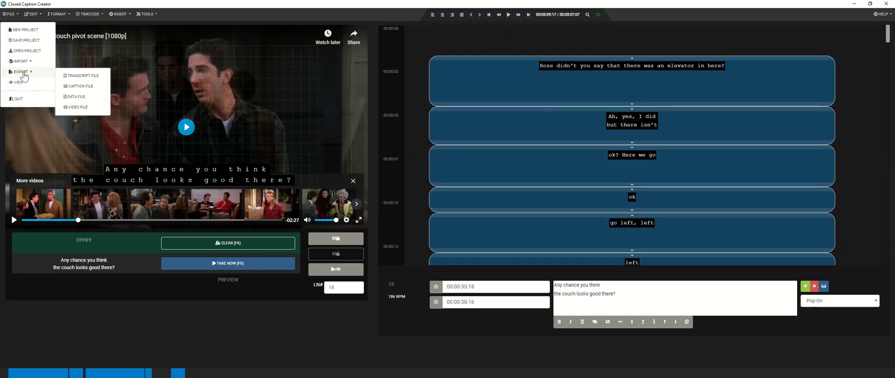
pyautogui.click(85, 86)
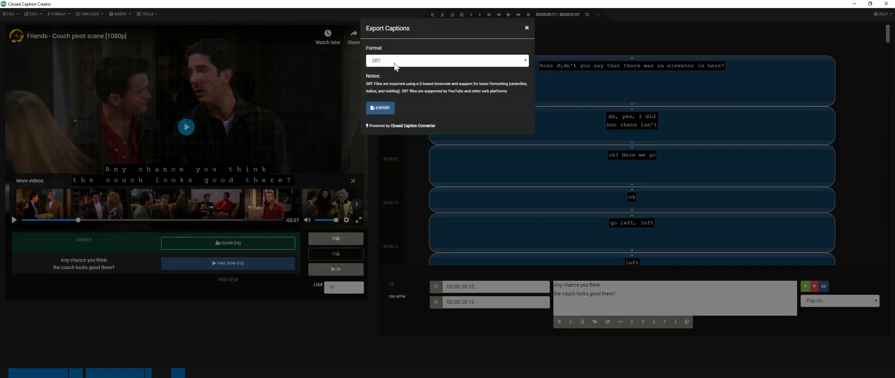
pyautogui.click(379, 105)
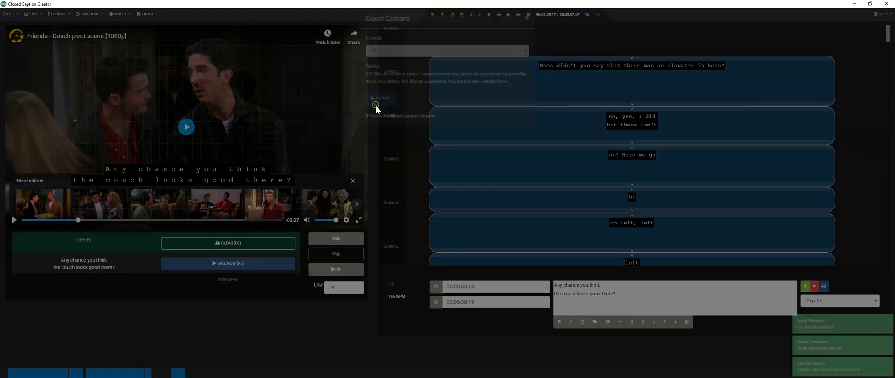
pyautogui.write('Friends.srt')
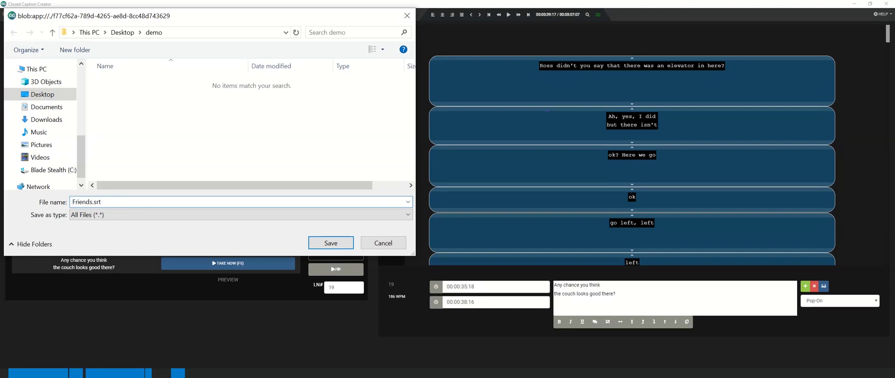
pyautogui.click(331, 243)
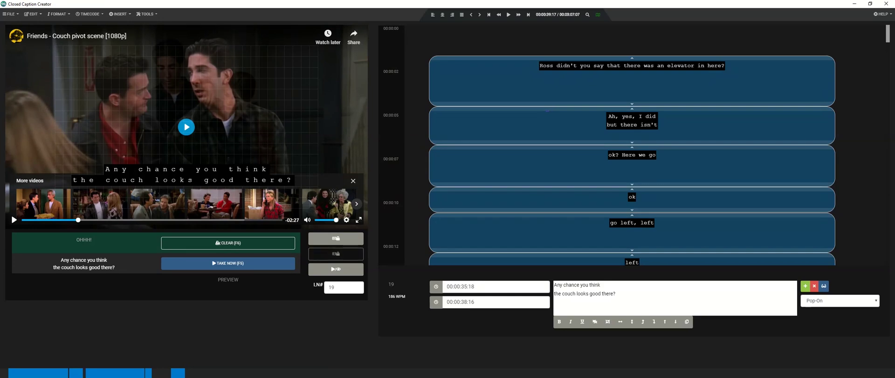
# Examine the video export settings and close them without exporting
pyautogui.click(10, 14)
pyautogui.click(22, 71)
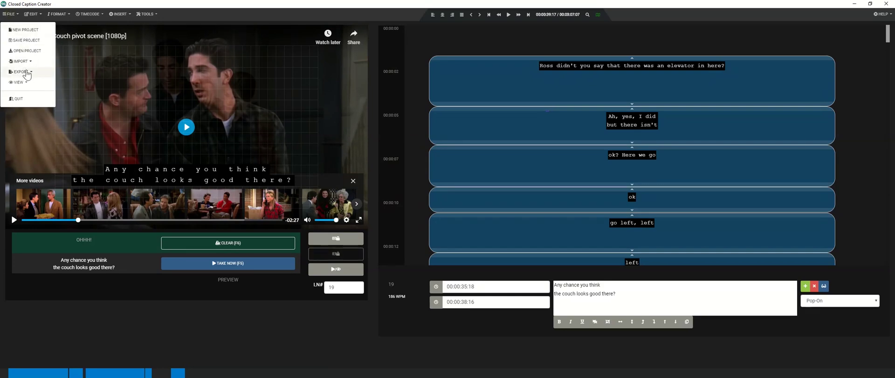
pyautogui.click(78, 107)
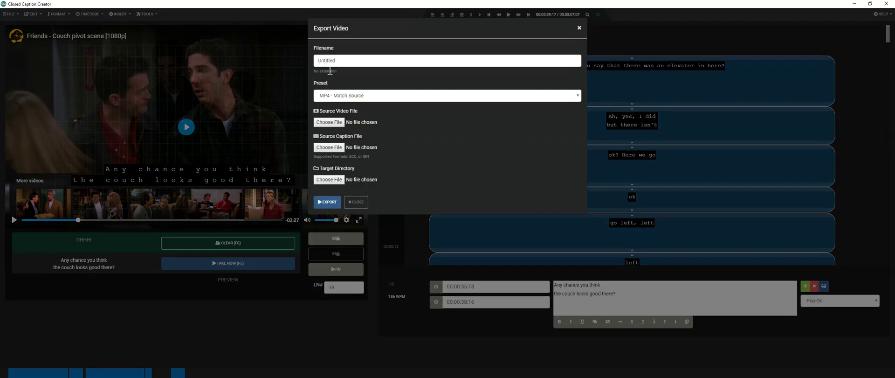
pyautogui.click(580, 28)
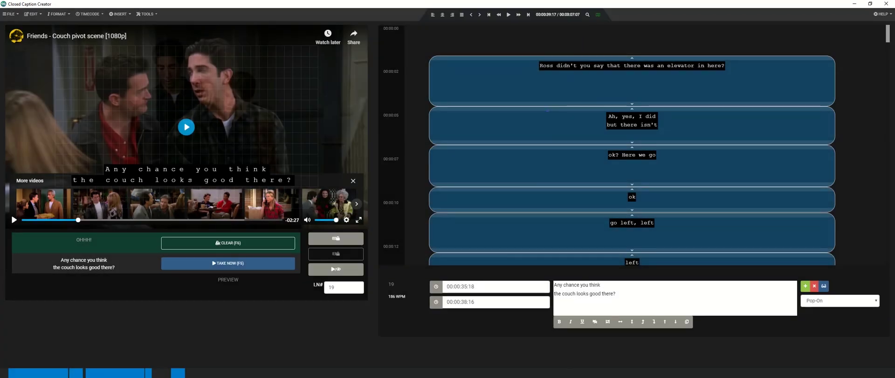